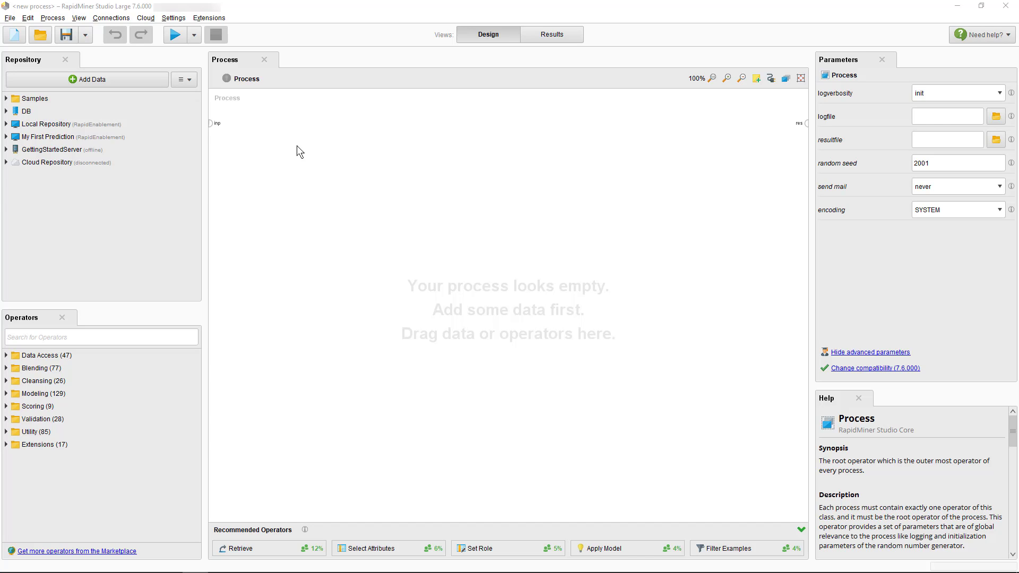
# Add Customer data from My First Prediction > Data and wire its output to the process result.
pyautogui.click(7, 137)
pyautogui.click(15, 150)
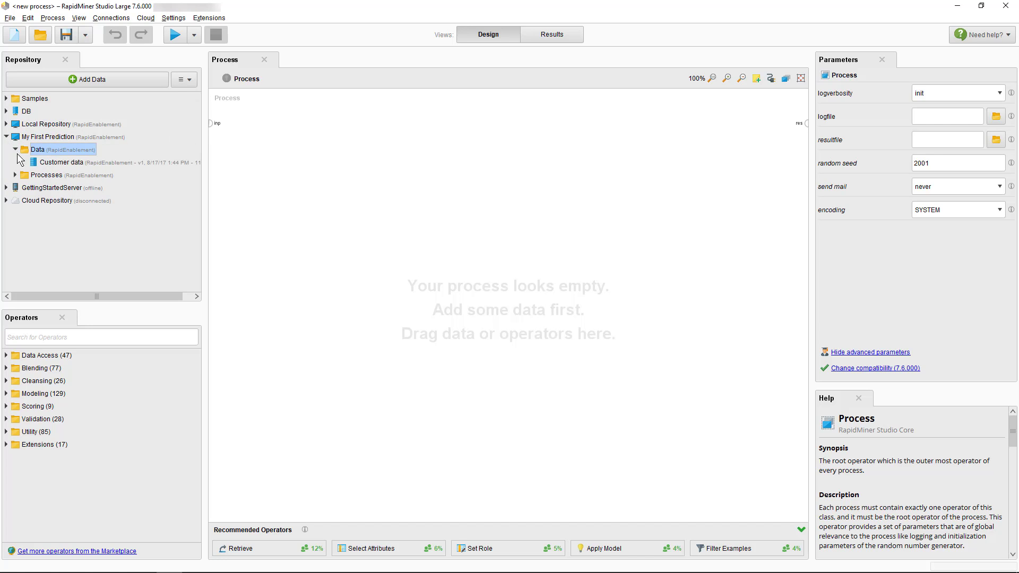
pyautogui.moveTo(58, 163)
pyautogui.mouseDown()
pyautogui.moveTo(235, 151)
pyautogui.moveTo(260, 121)
pyautogui.mouseUp()
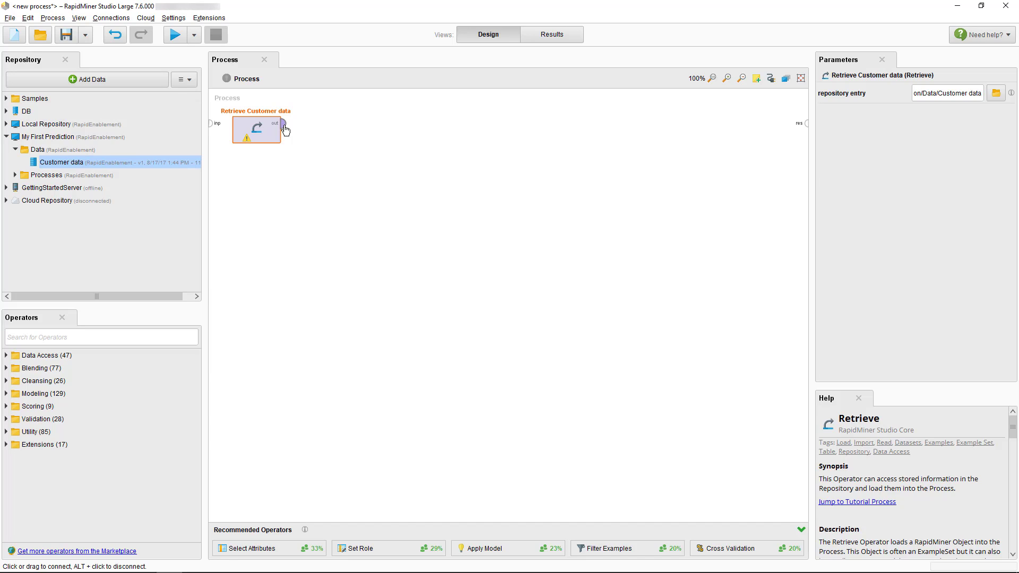
pyautogui.moveTo(284, 128); pyautogui.dragTo(807, 124)
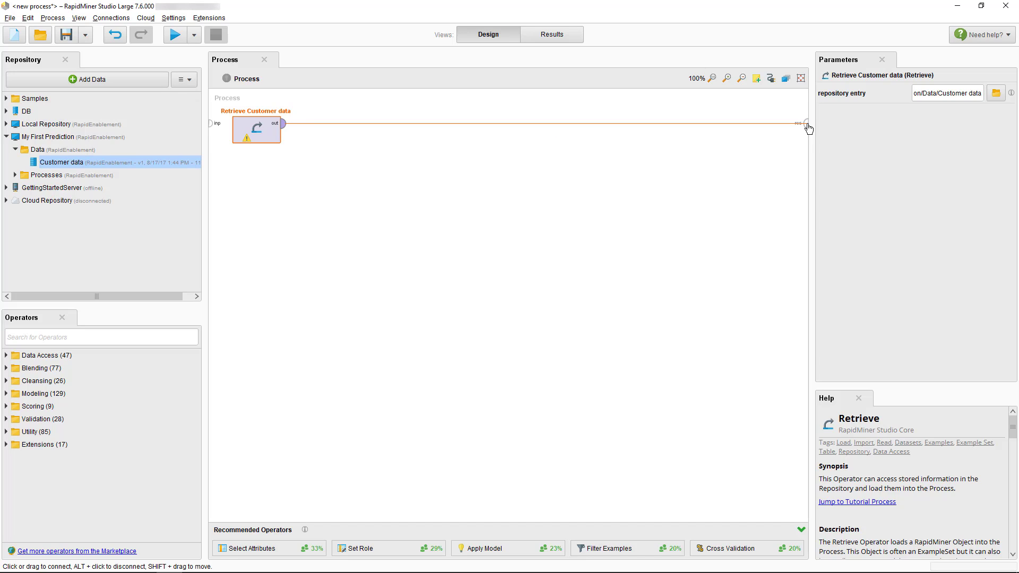
pyautogui.click(807, 125)
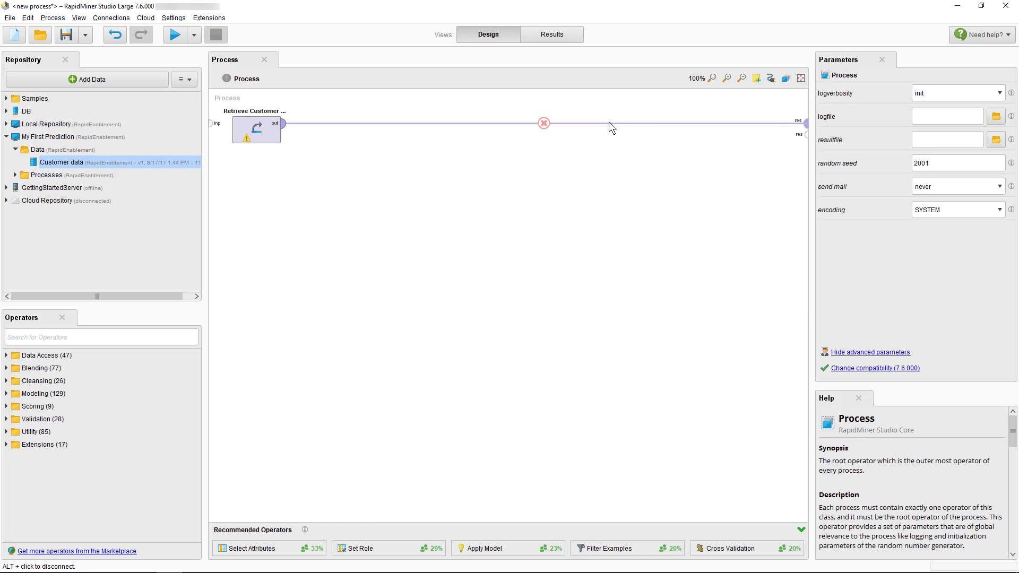
pyautogui.click(169, 40)
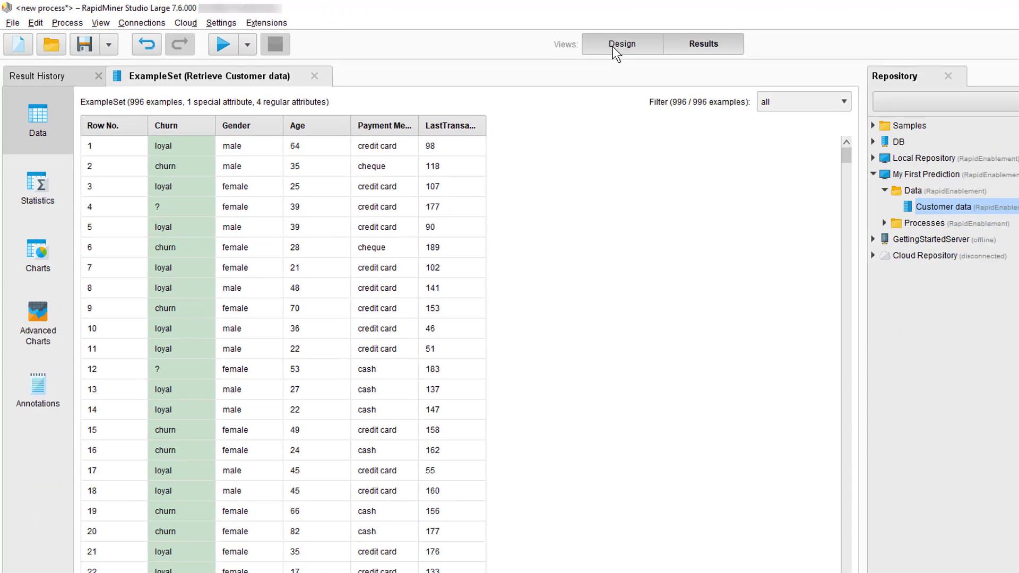
# Insert a Filter Examples operator into the connection between Customer data and the result.
pyautogui.click(616, 47)
pyautogui.click(75, 338)
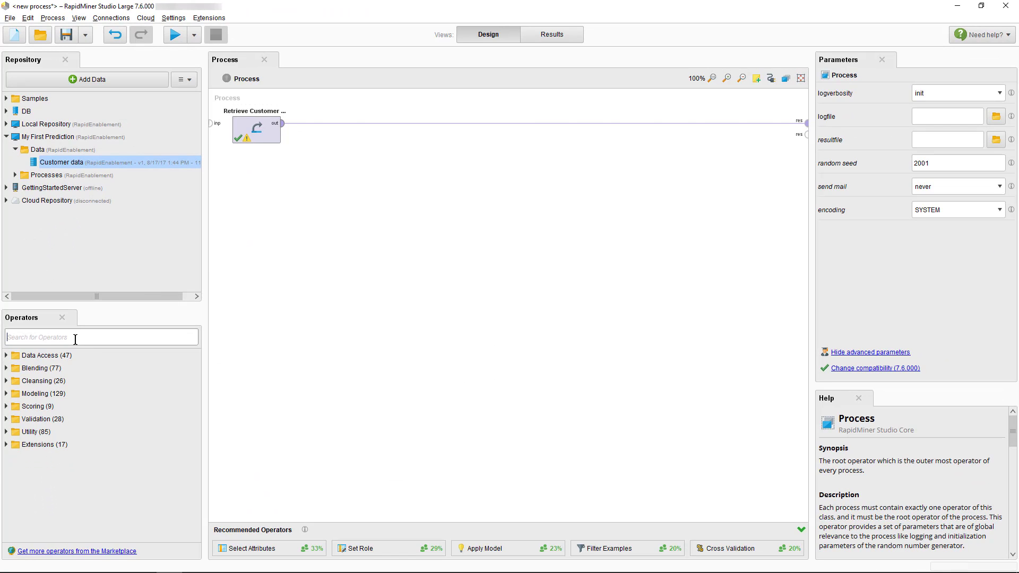
pyautogui.write('filter')
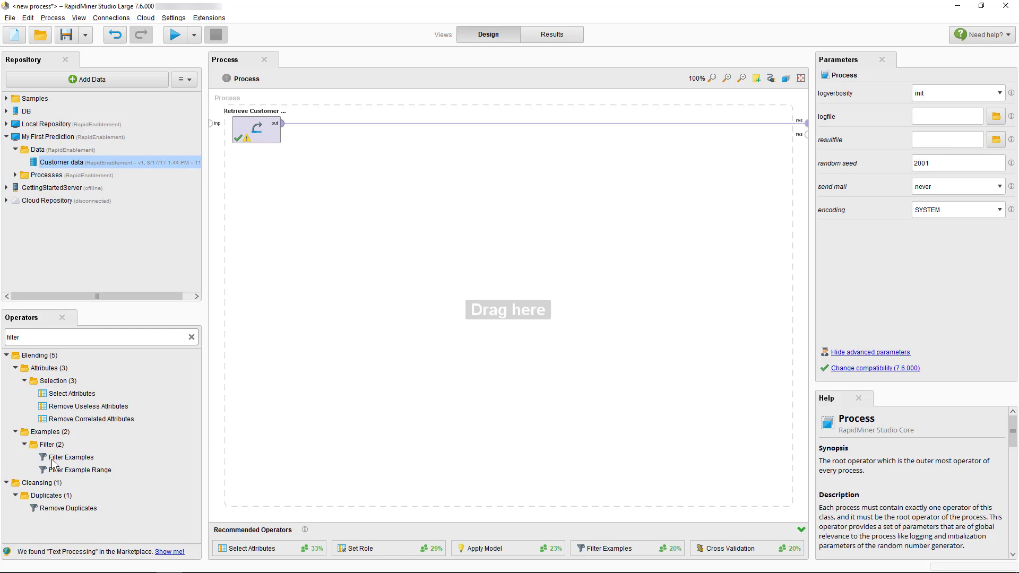
pyautogui.moveTo(71, 457); pyautogui.dragTo(338, 123)
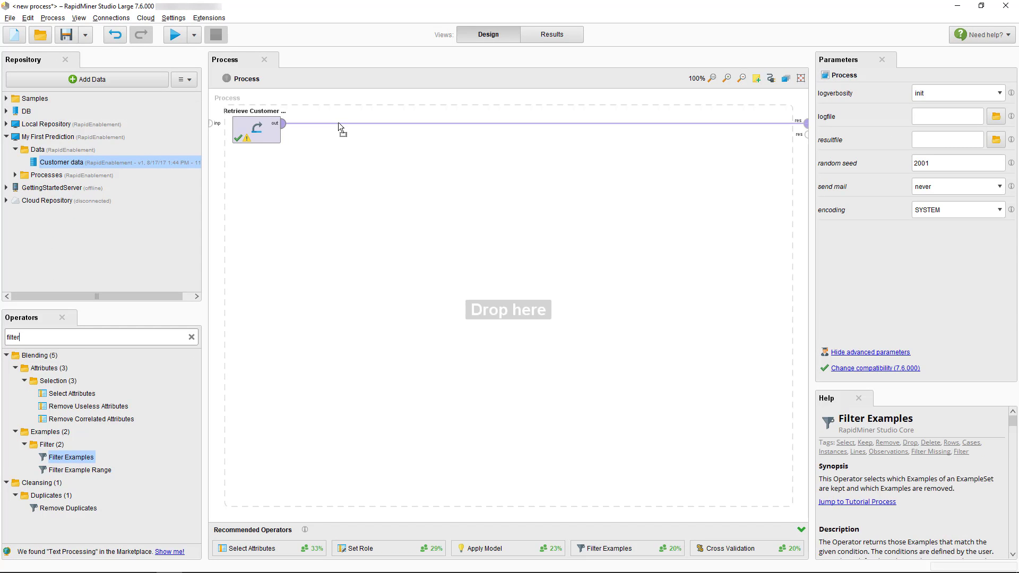
pyautogui.moveTo(339, 123); pyautogui.dragTo(339, 126)
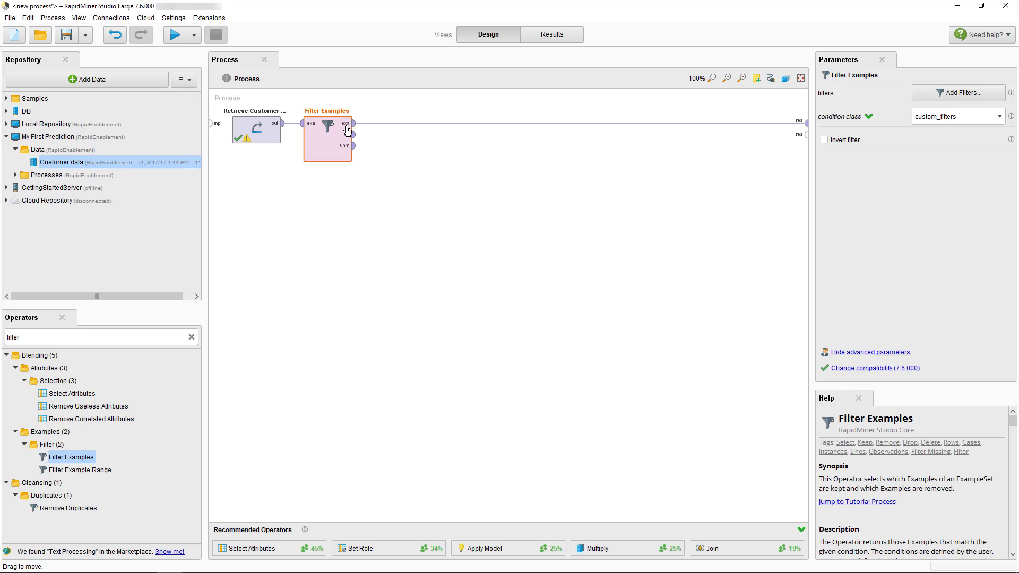
# Reselect Filter Examples and open its Add Filters condition editor.
pyautogui.rightClick(354, 130)
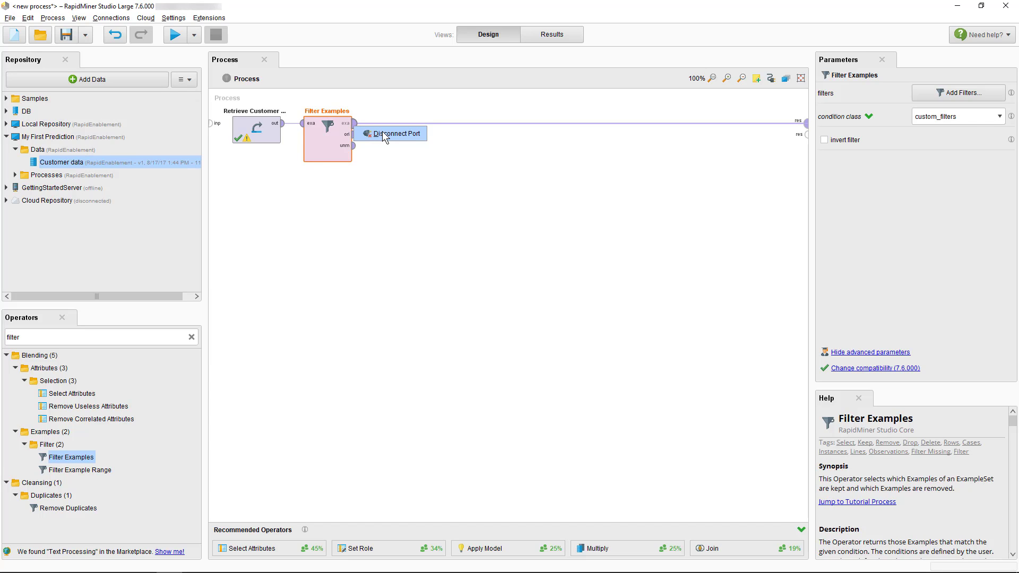
pyautogui.click(377, 177)
pyautogui.click(336, 151)
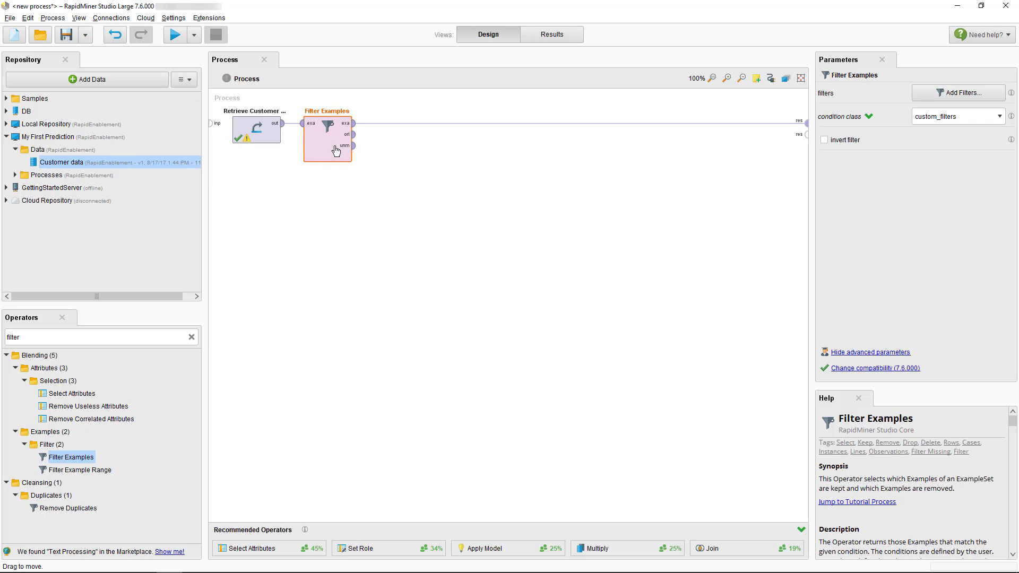
pyautogui.click(941, 103)
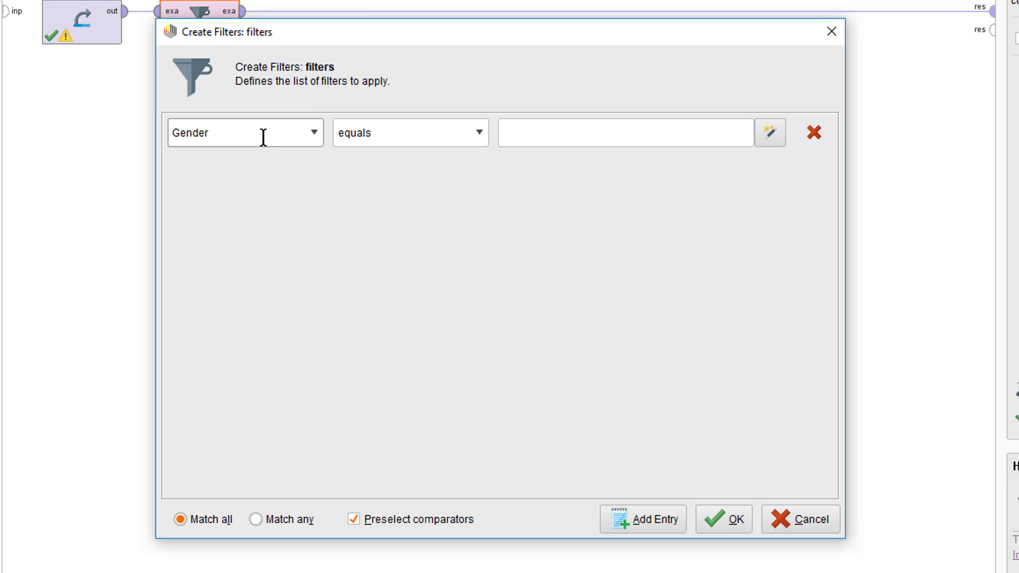
# Set the filter condition to Churn is not missing.
pyautogui.click(319, 133)
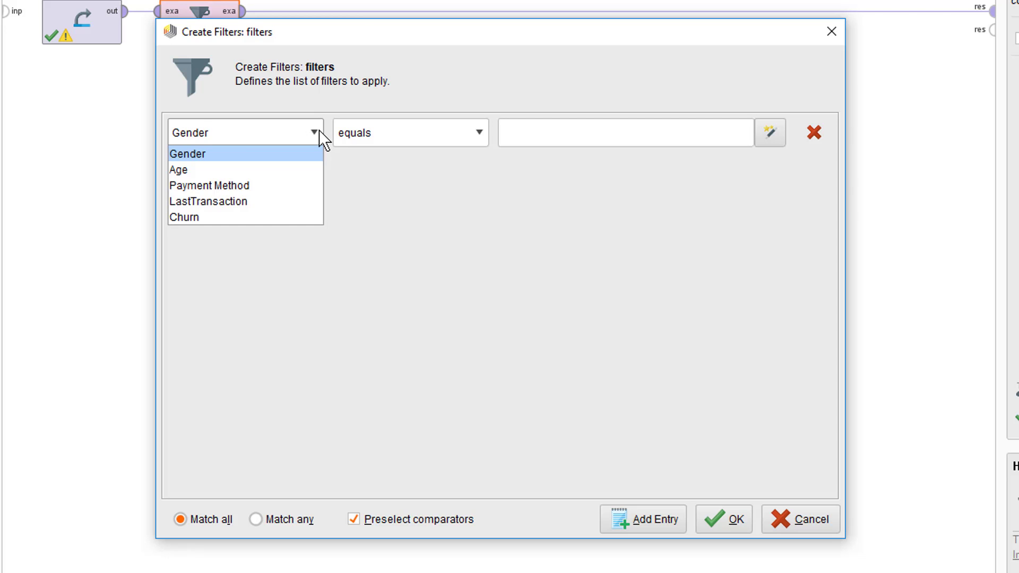
pyautogui.click(276, 217)
pyautogui.click(470, 132)
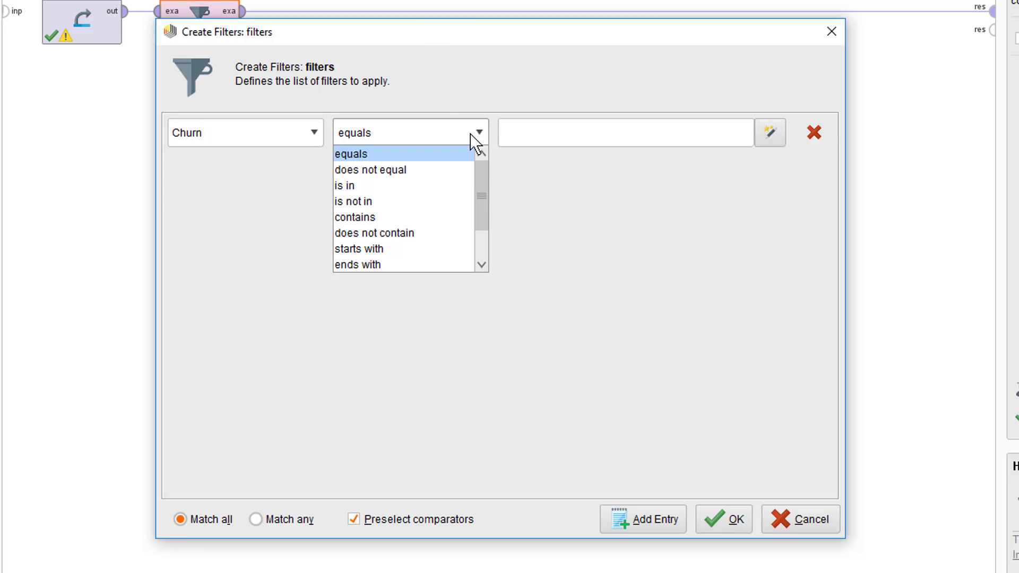
pyautogui.scroll(-1, 455, 188)
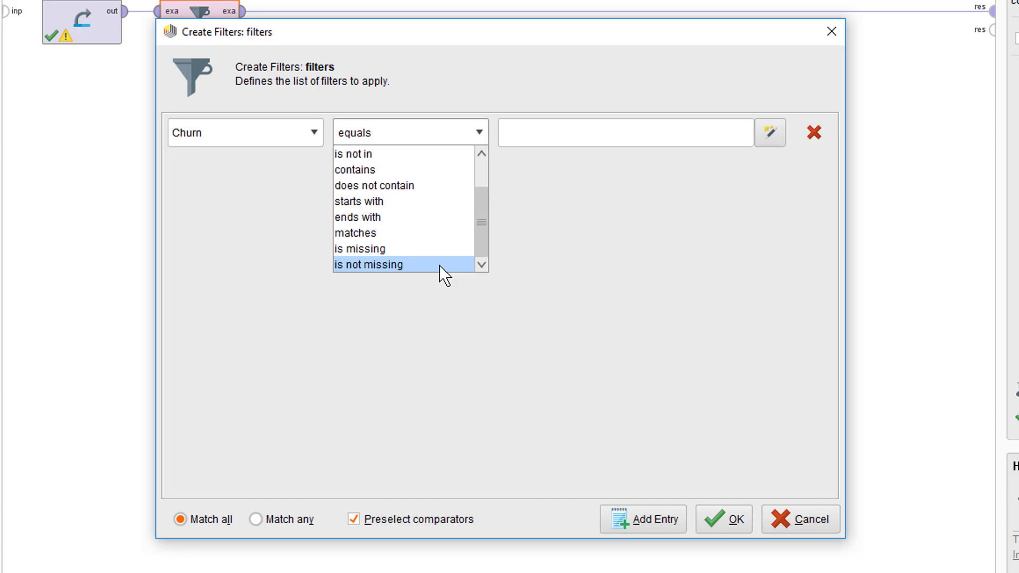
pyautogui.click(440, 266)
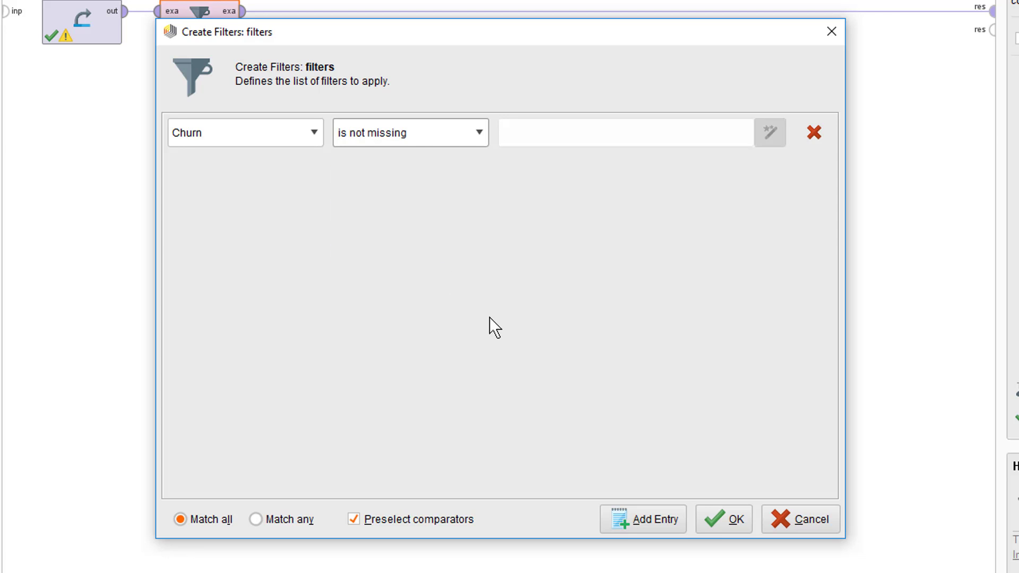
# Confirm the filter, rerun the process, and check statistics of the 900 filtered examples.
pyautogui.click(739, 522)
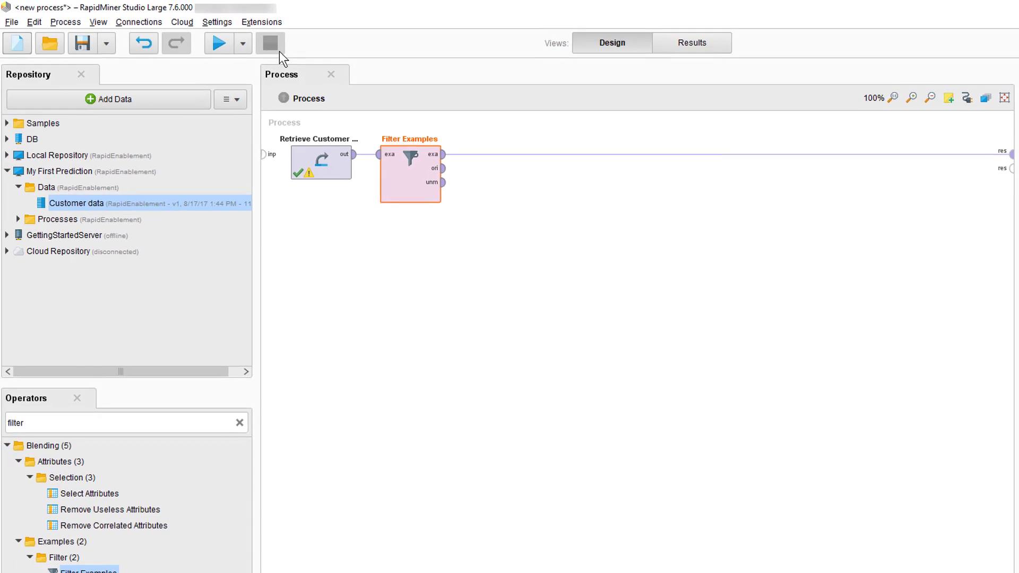
pyautogui.click(218, 44)
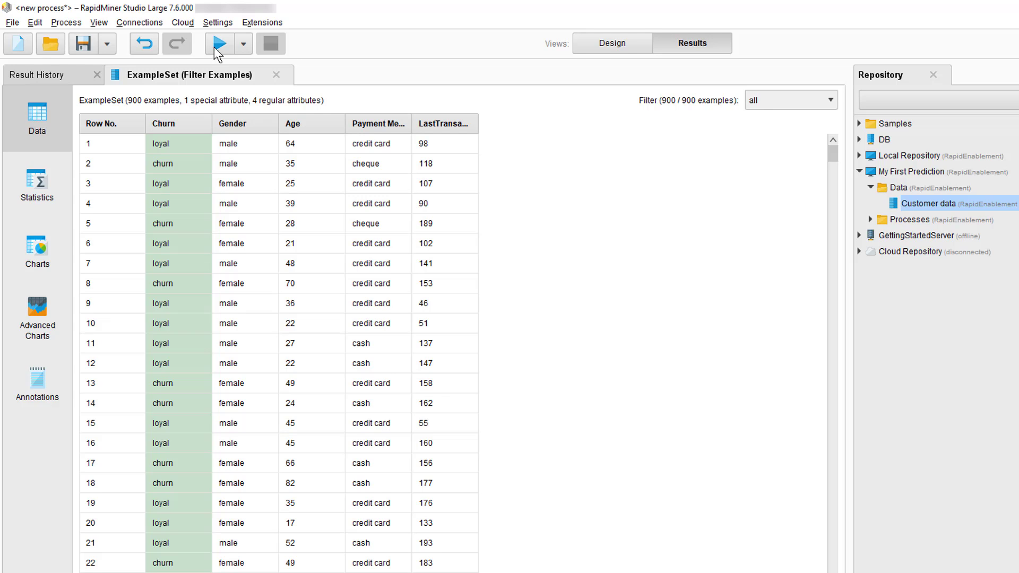
pyautogui.click(46, 180)
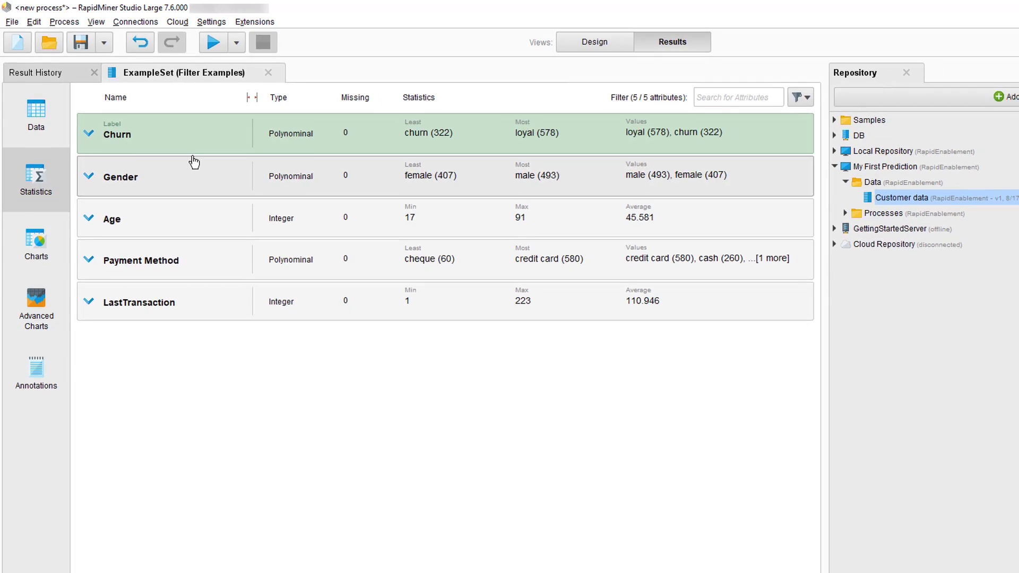
# Add a Decision Tree operator after Filter Examples.
pyautogui.click(483, 35)
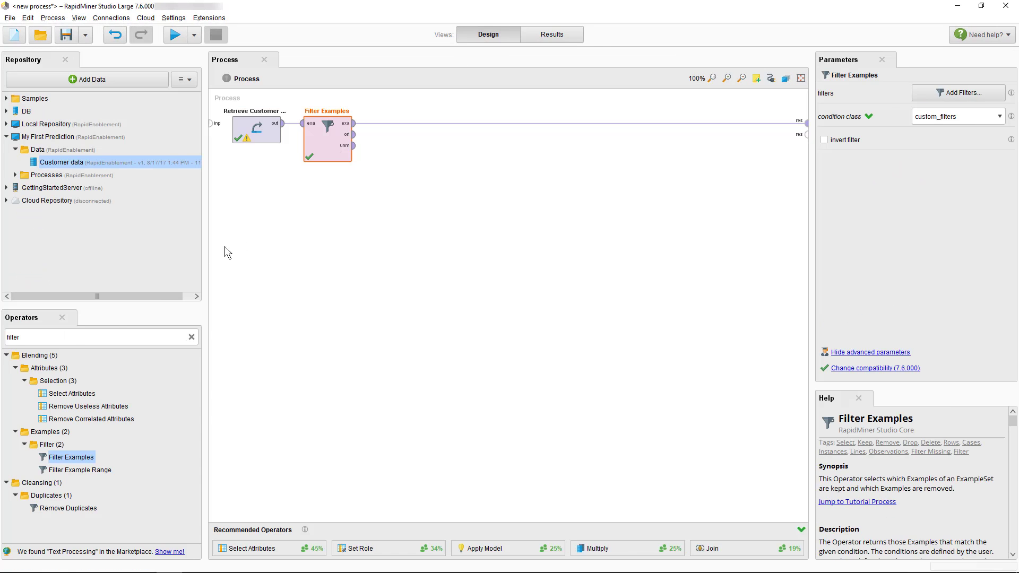
pyautogui.doubleClick(74, 339)
pyautogui.write('decision')
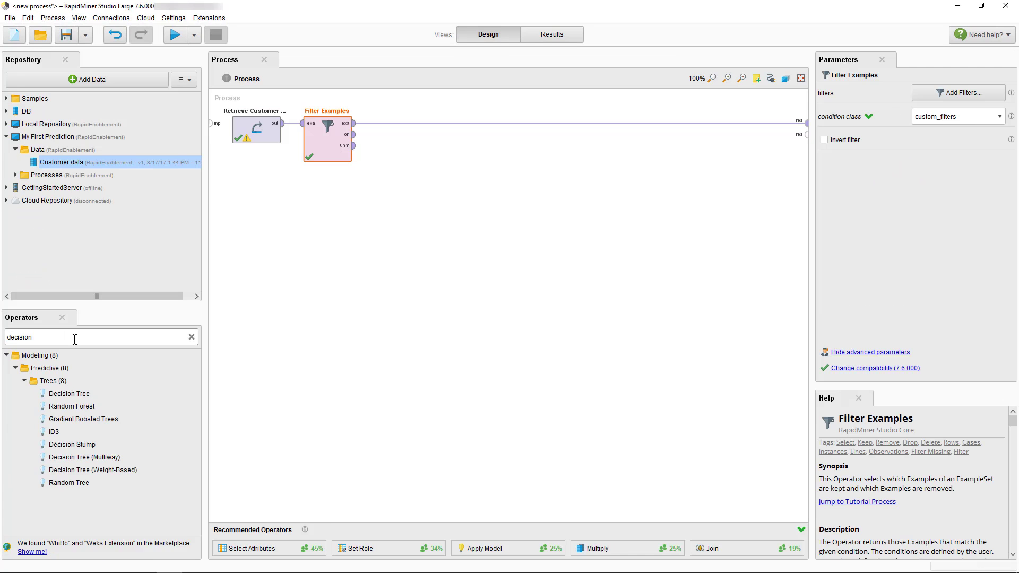
pyautogui.moveTo(68, 394); pyautogui.dragTo(229, 301)
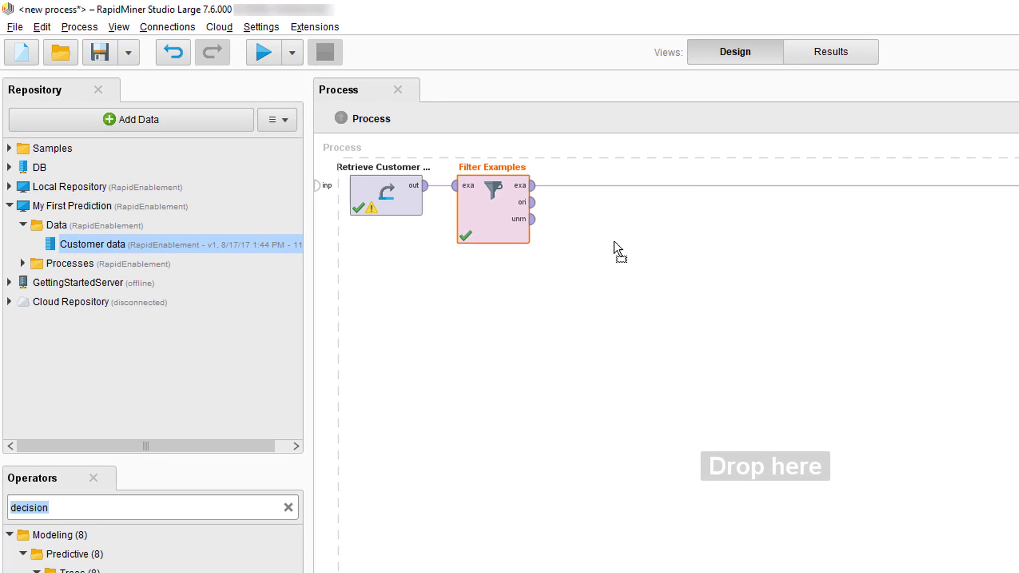
pyautogui.moveTo(324, 426)
pyautogui.mouseDown()
pyautogui.moveTo(647, 193)
pyautogui.moveTo(606, 198)
pyautogui.mouseUp()
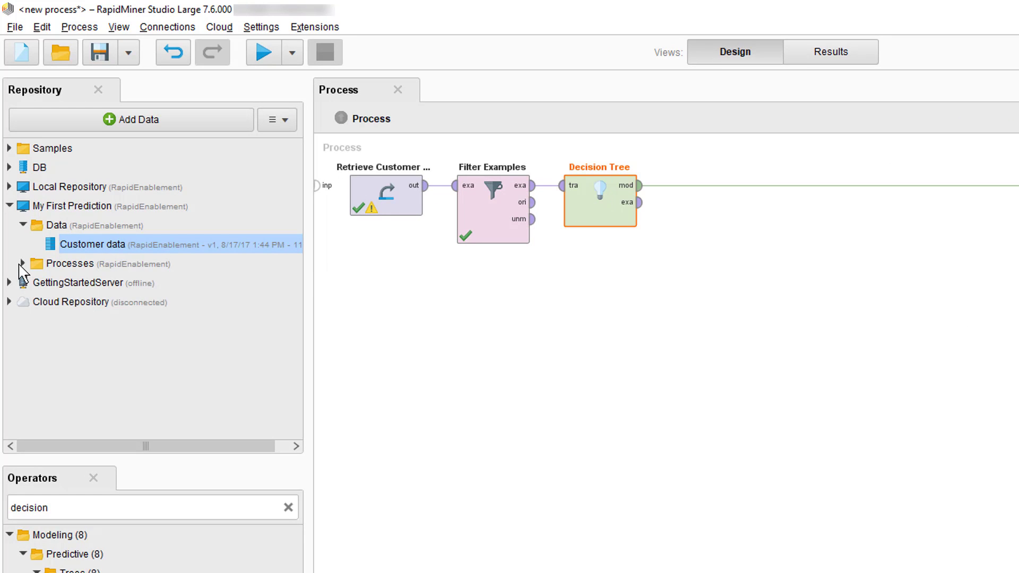
# Store the process in the Processes folder as '02-build decision tree'.
pyautogui.click(22, 264)
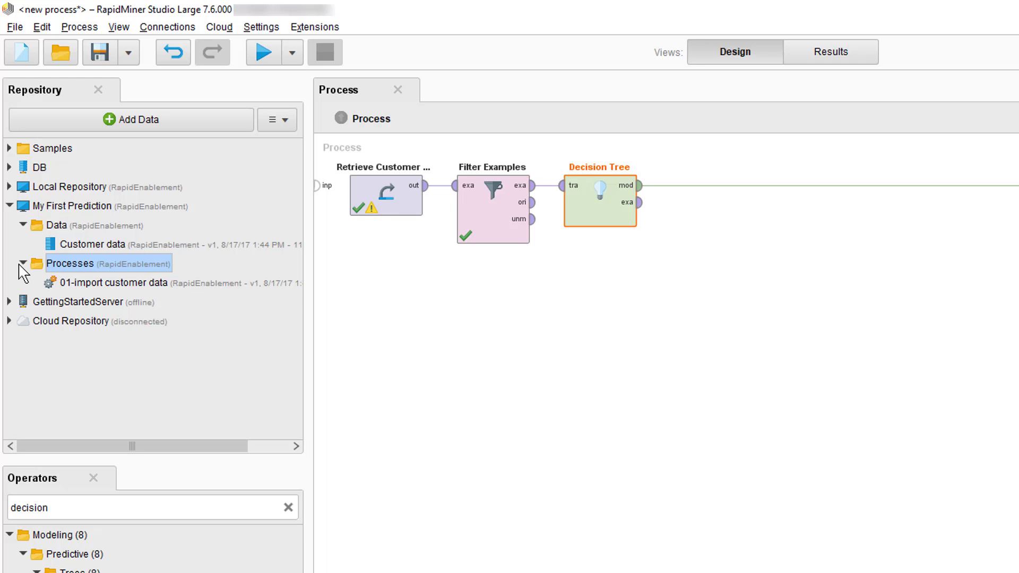
pyautogui.rightClick(67, 260)
pyautogui.click(109, 268)
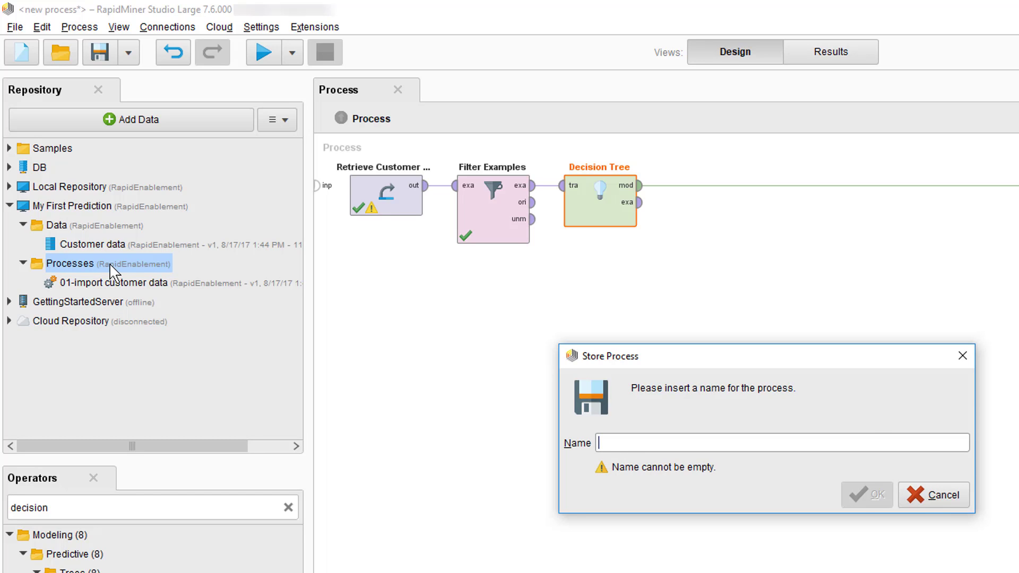
pyautogui.write('02-build decision tree')
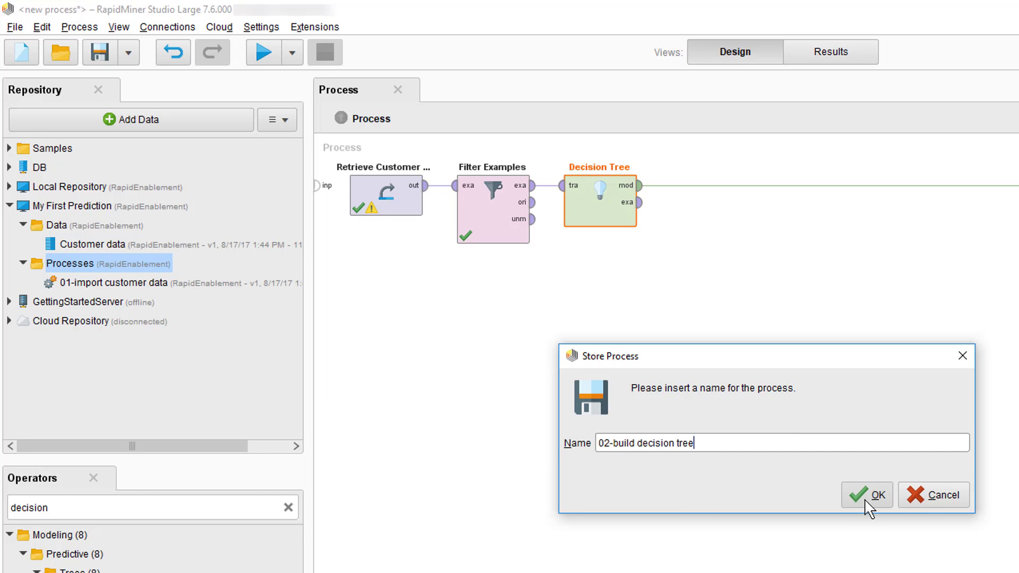
pyautogui.click(870, 496)
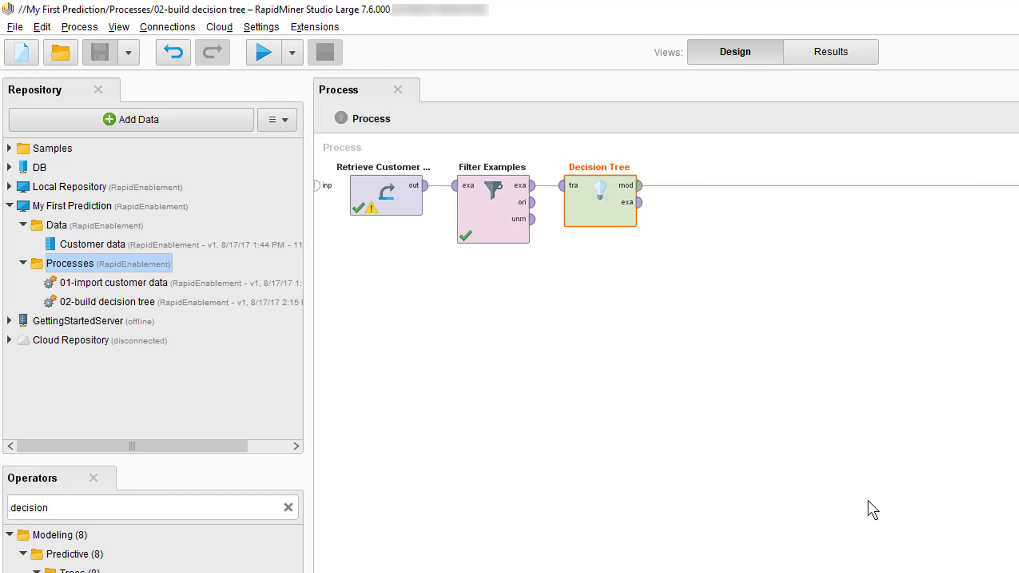
pyautogui.click(262, 55)
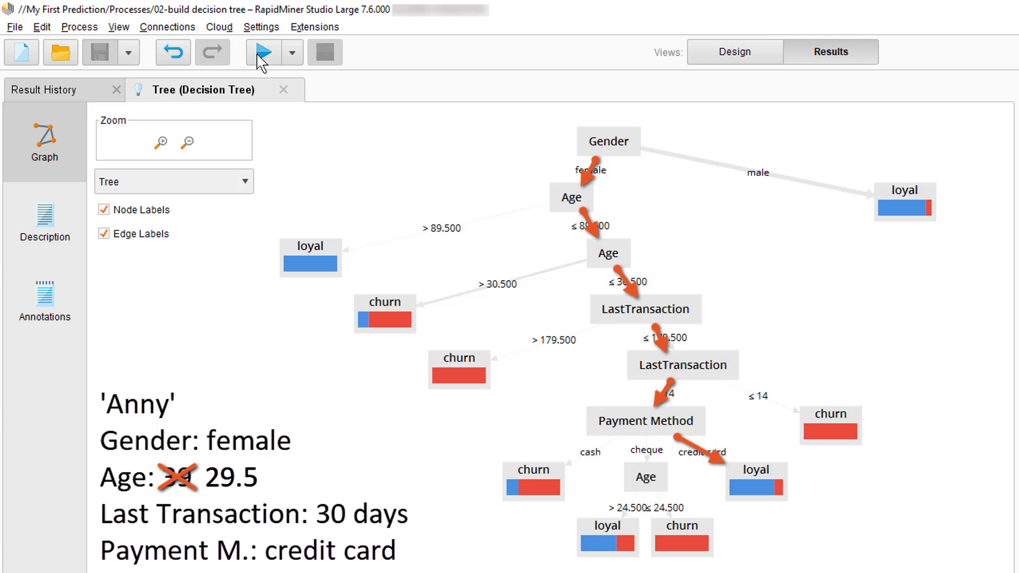
# Show the Tree result's Description view with loyal and churn counts per leaf.
pyautogui.click(24, 220)
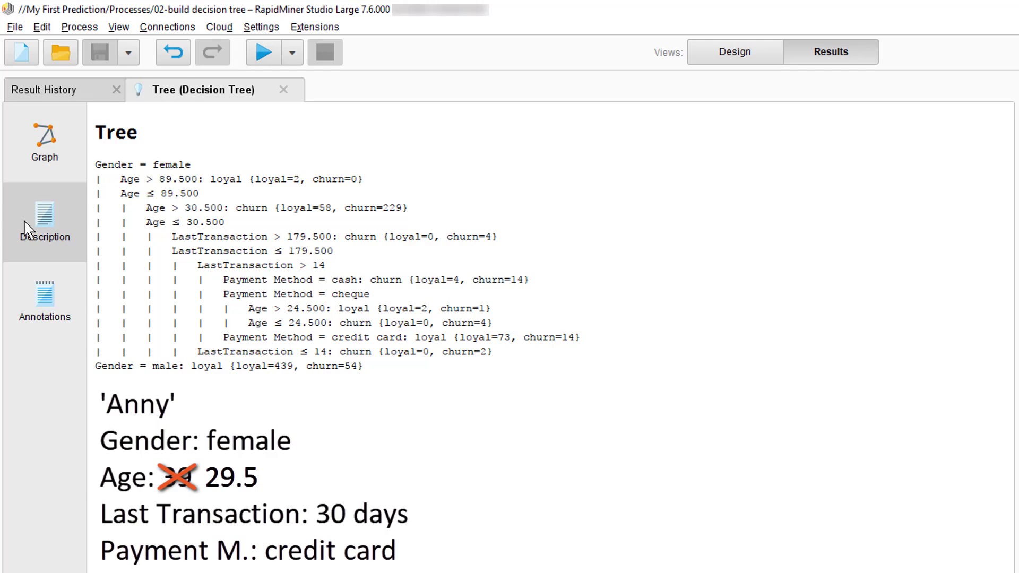